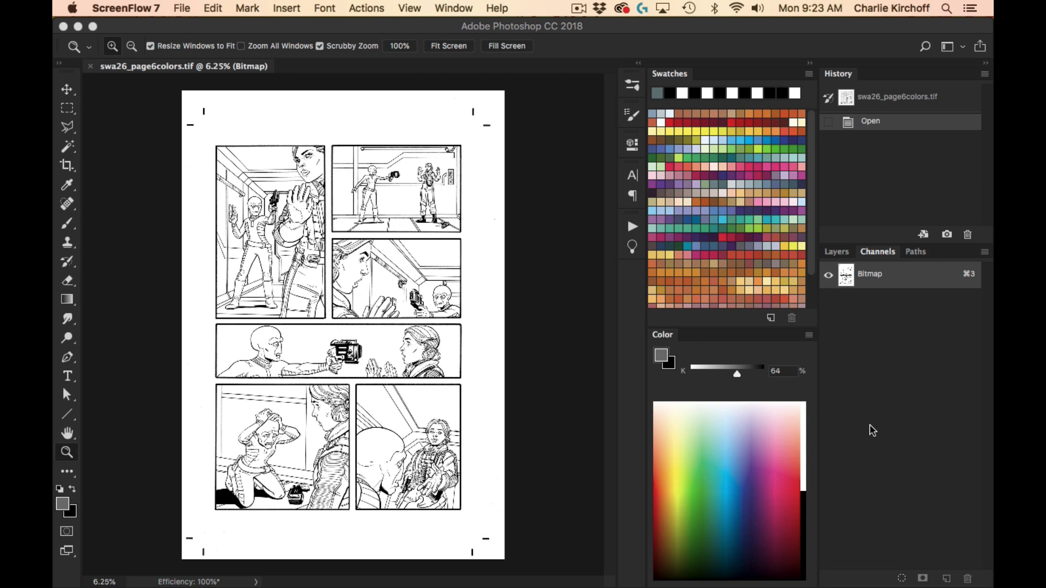
# - Bring the Photoshop window with swa26_page6colors.tif to the front
pyautogui.click(530, 346)
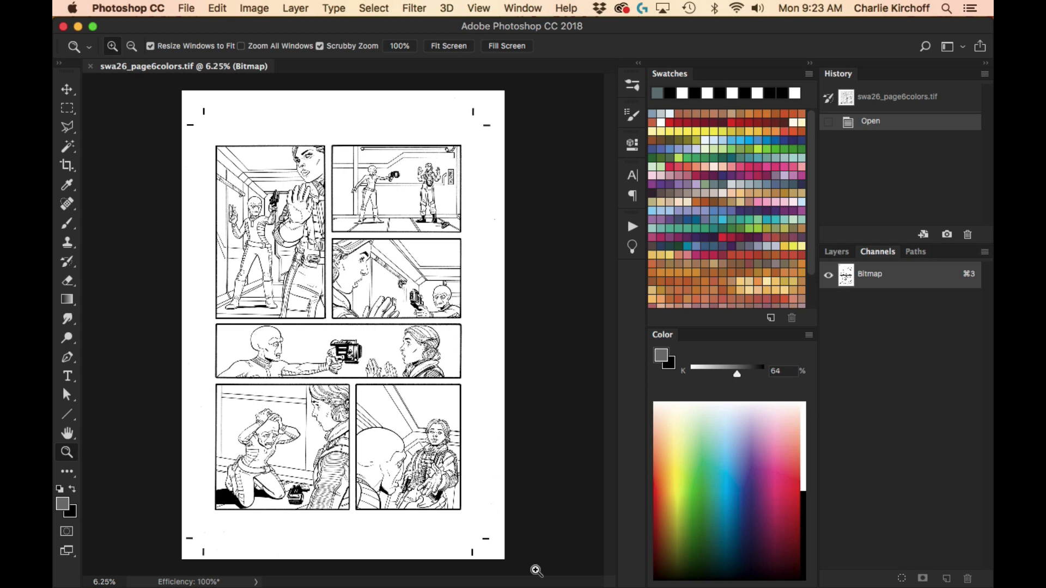
# - Convert the Bitmap comic page to 8-bit Grayscale with Size Ratio 1
pyautogui.click(259, 8)
pyautogui.moveTo(268, 29)
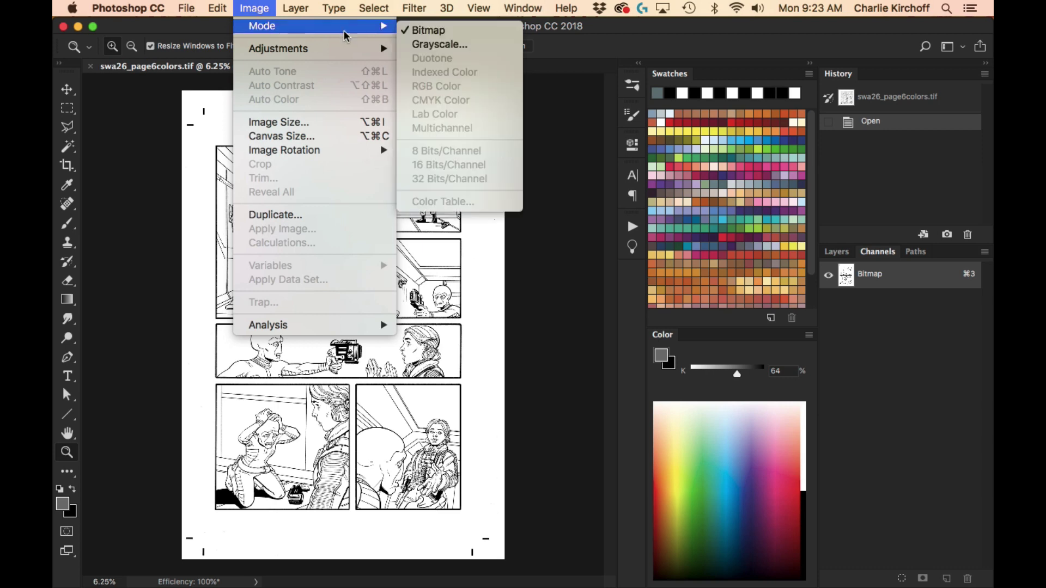
pyautogui.click(470, 48)
pyautogui.click(566, 276)
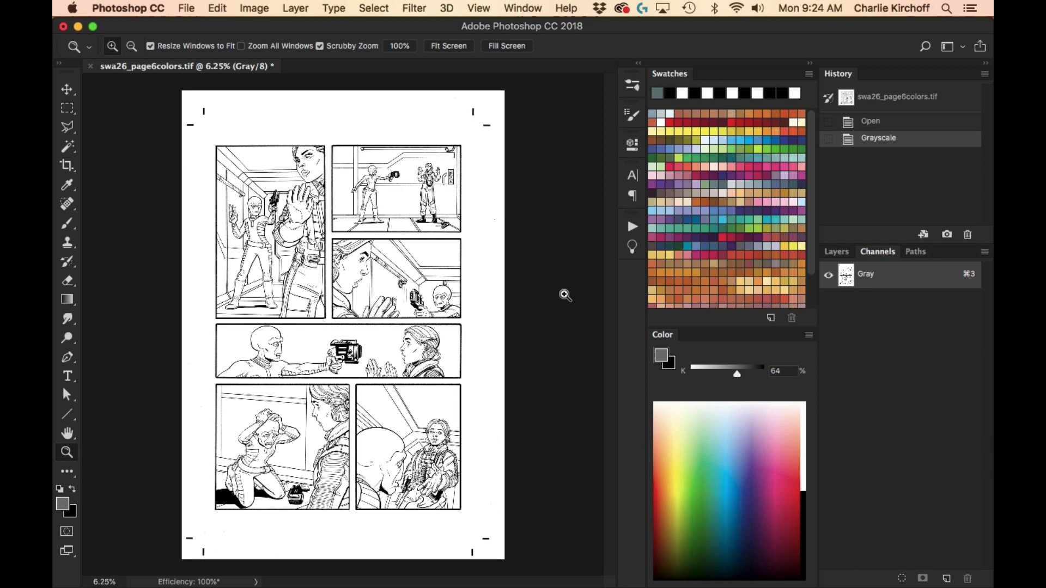
pyautogui.click(255, 9)
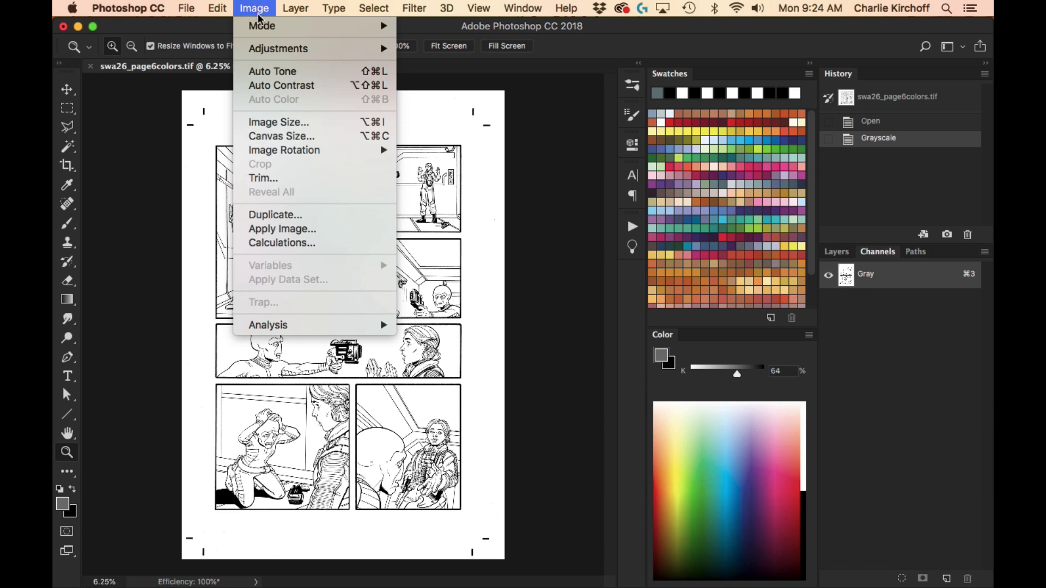
pyautogui.moveTo(283, 27)
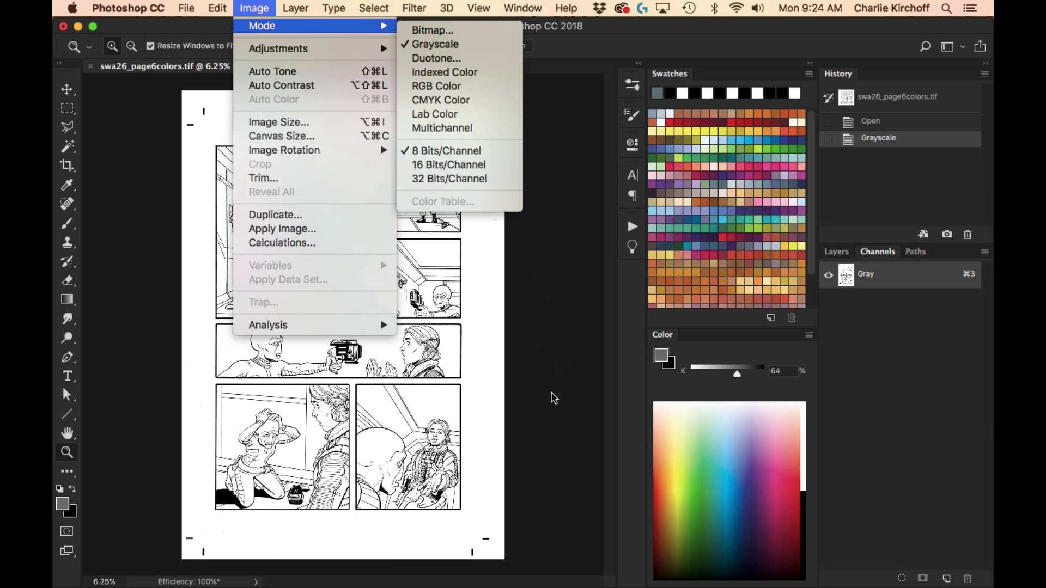
pyautogui.click(551, 451)
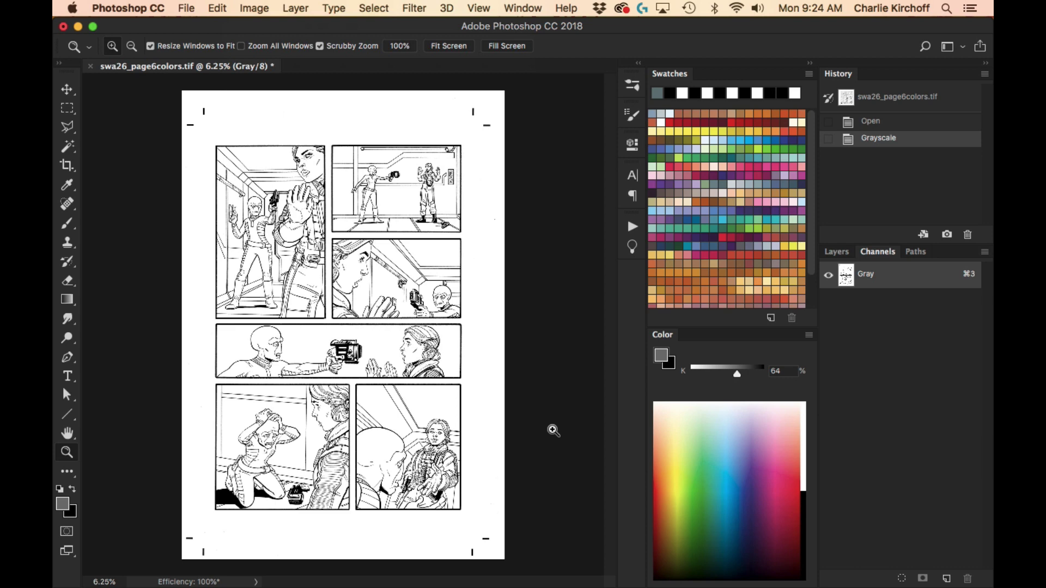
# - Open Color Settings and show the CMYK working-space list, currently SWOP (Coated), 20%, UCR, 300%
pyautogui.click(220, 9)
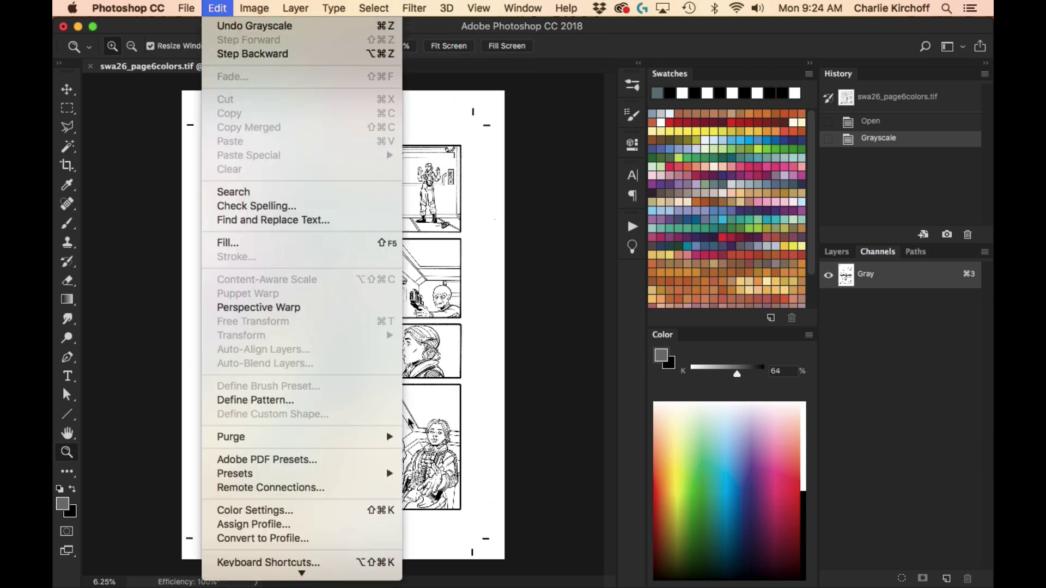
pyautogui.click(277, 512)
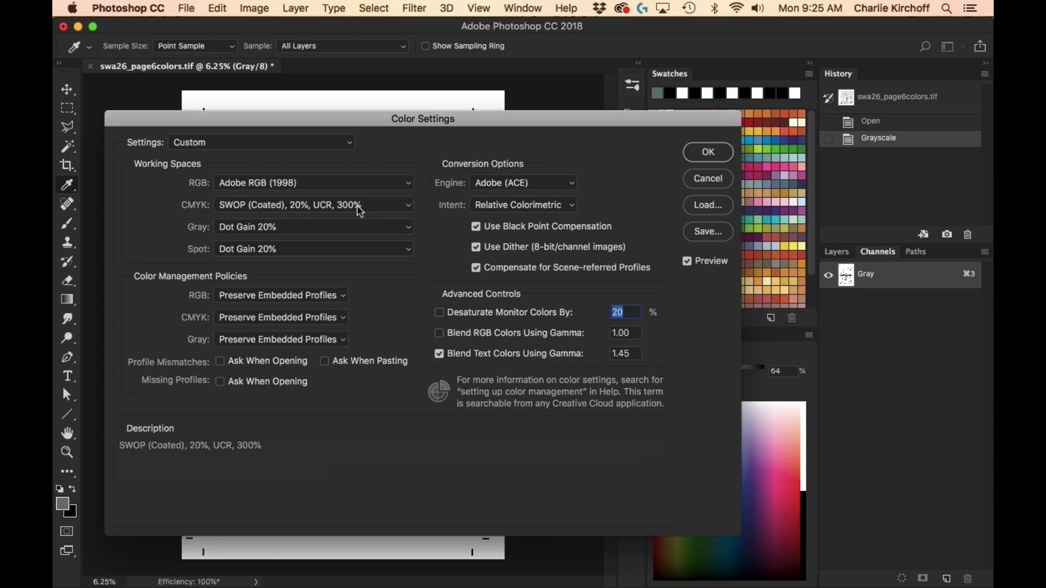
pyautogui.click(408, 205)
pyautogui.click(409, 208)
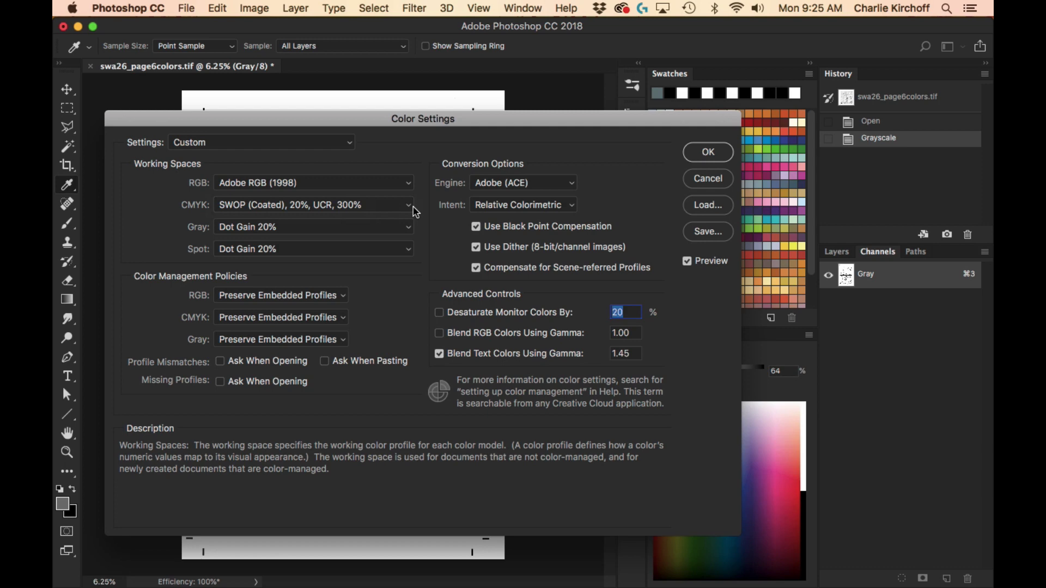
pyautogui.click(408, 209)
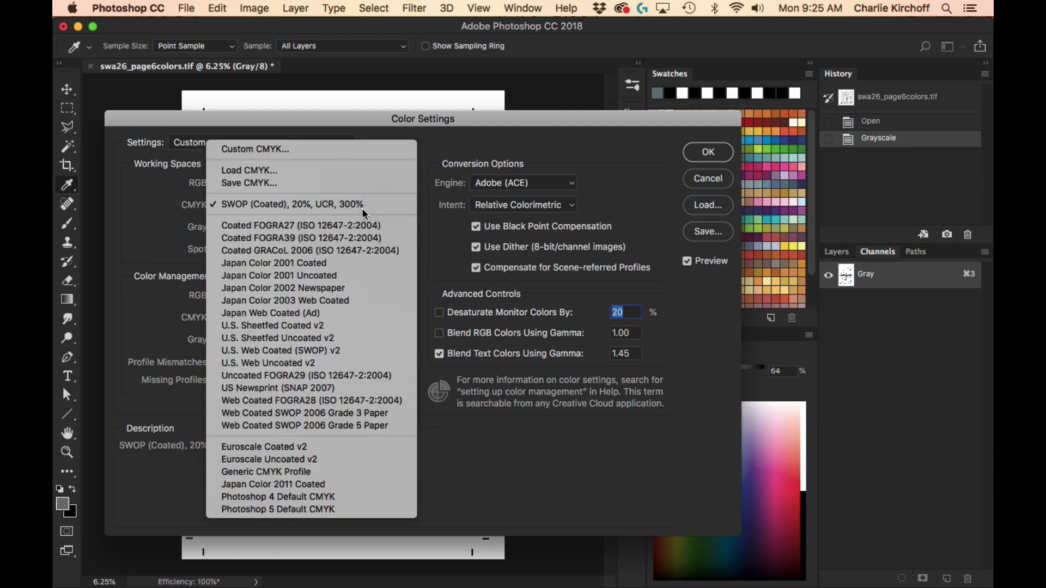
pyautogui.click(274, 144)
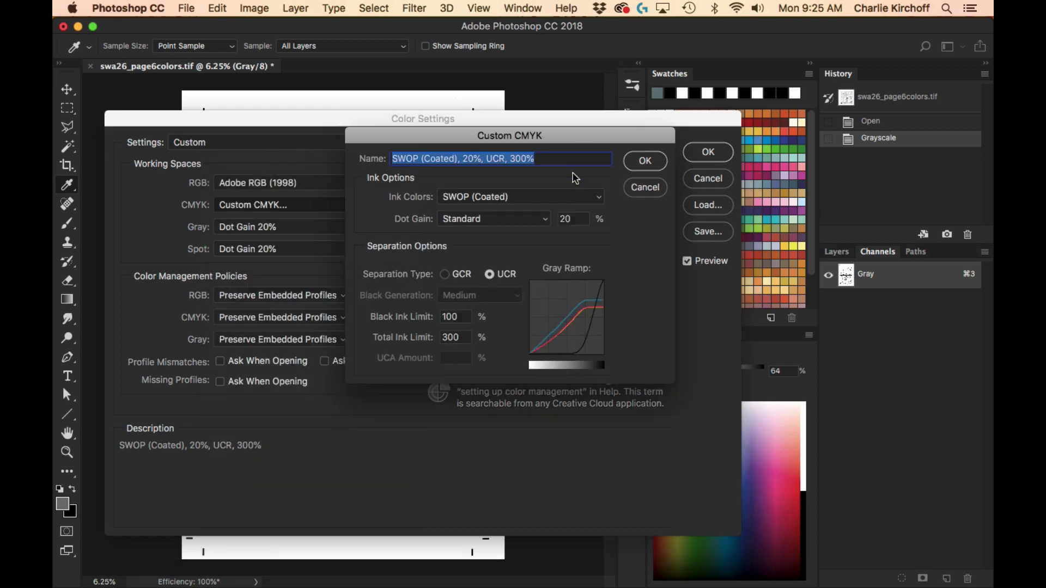
pyautogui.click(599, 202)
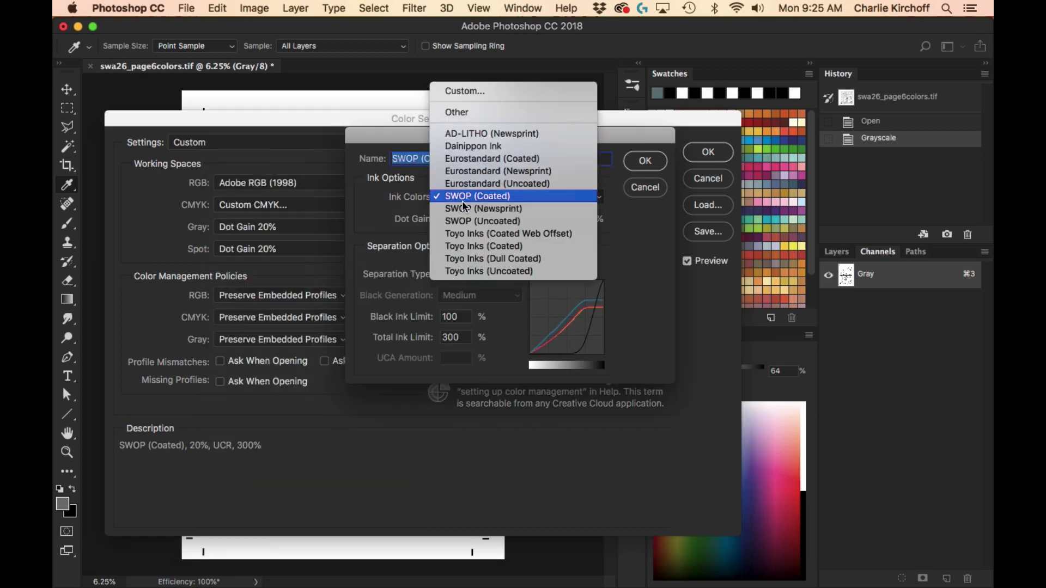
pyautogui.click(510, 198)
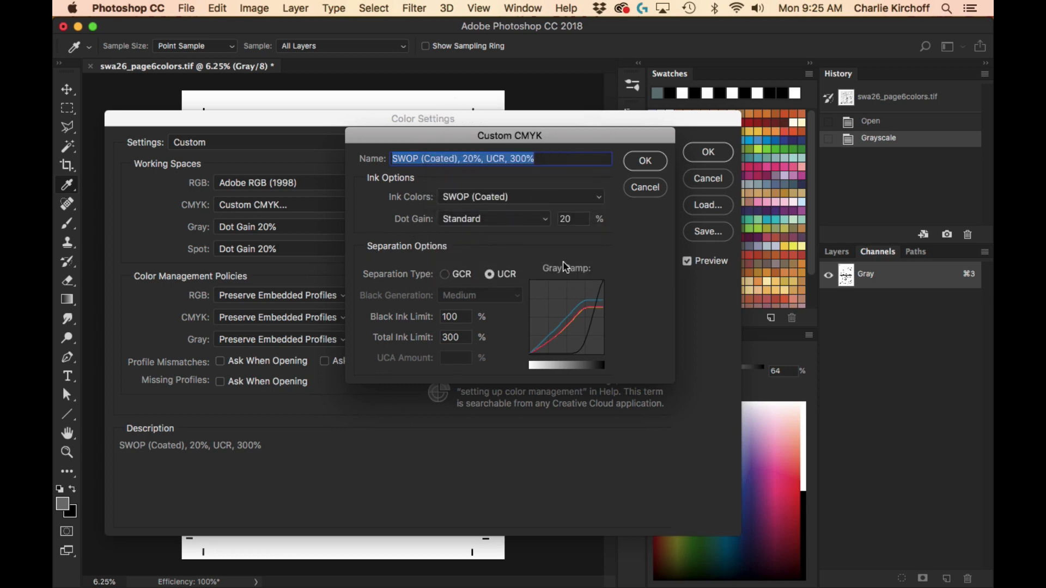
pyautogui.click(545, 219)
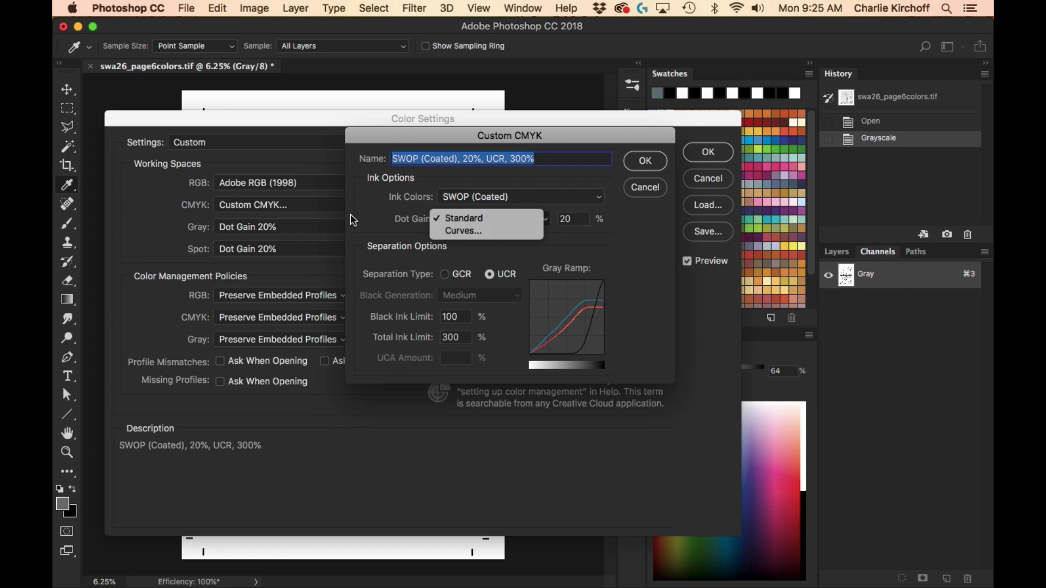
pyautogui.click(546, 223)
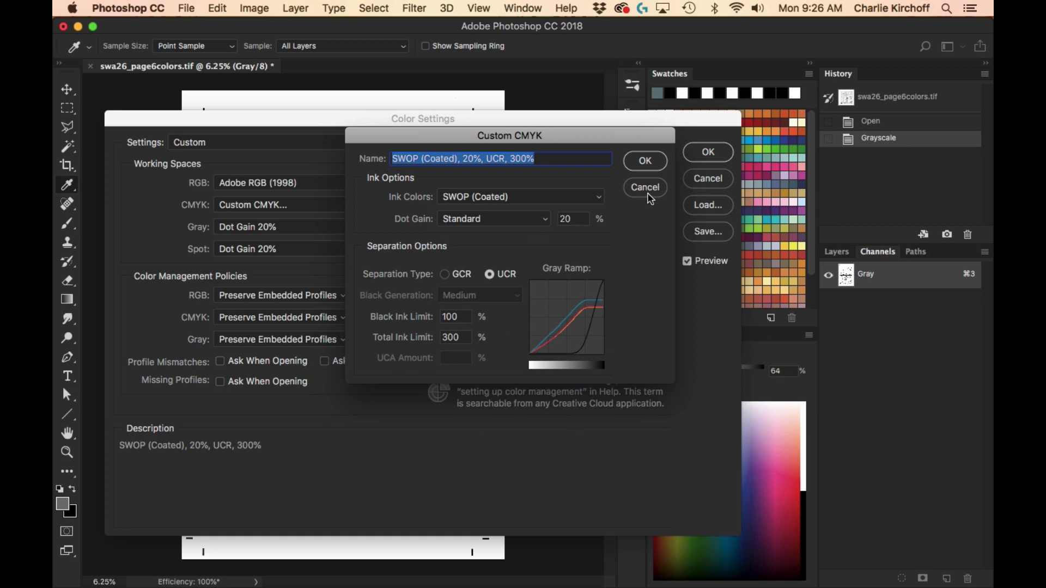
pyautogui.click(649, 159)
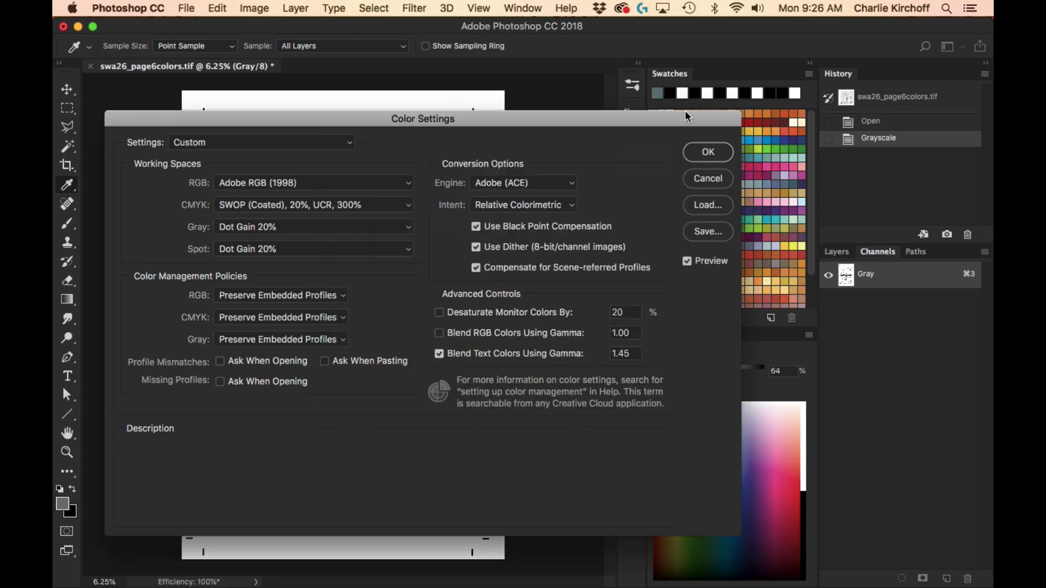
# - Accept the colour settings, then convert the page to Working RGB - Adobe RGB (1998)
pyautogui.click(709, 153)
pyautogui.press('z')
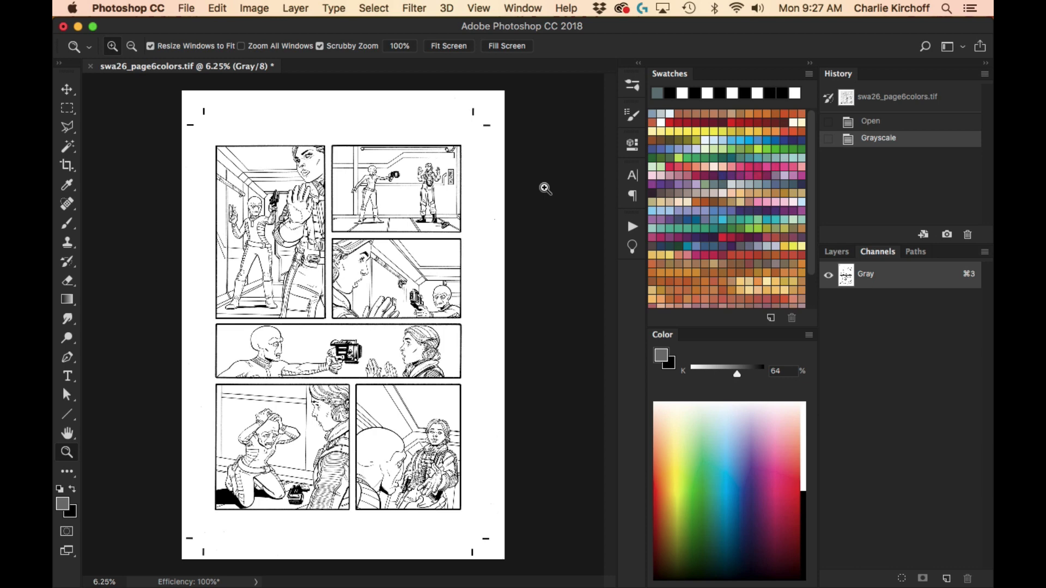
pyautogui.click(217, 8)
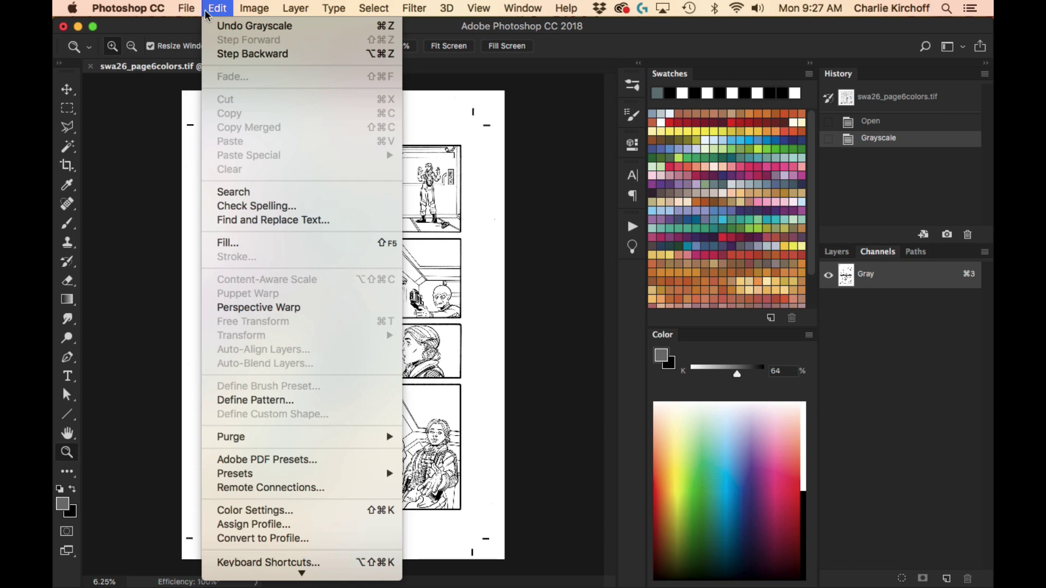
pyautogui.click(301, 511)
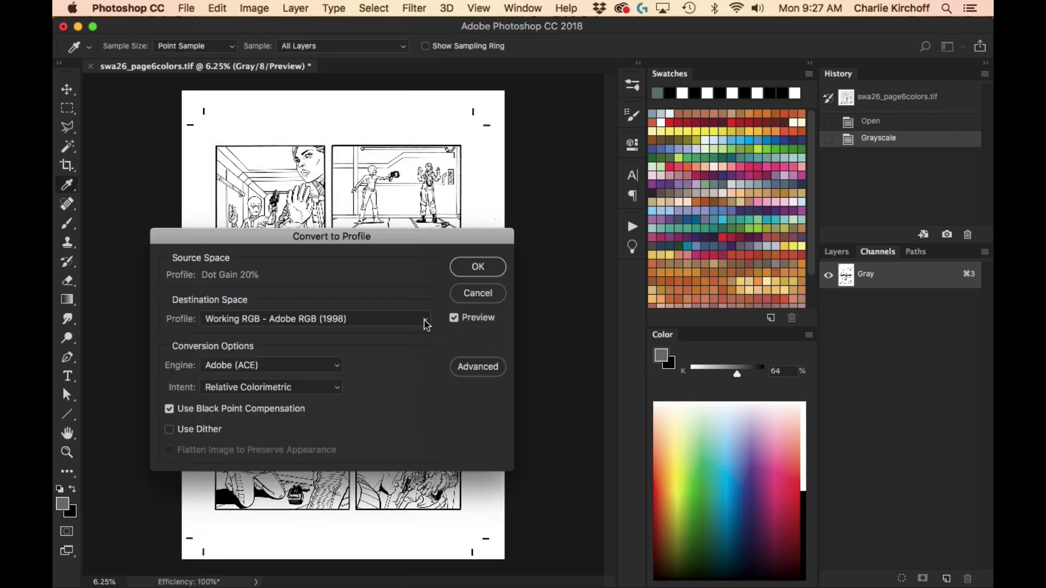
pyautogui.click(427, 325)
pyautogui.click(418, 339)
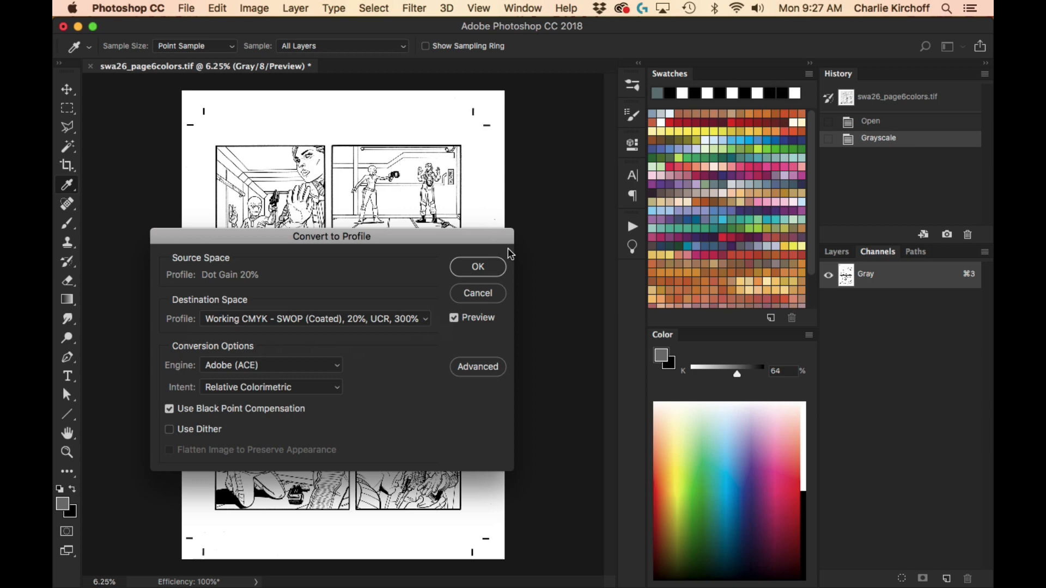
pyautogui.click(426, 323)
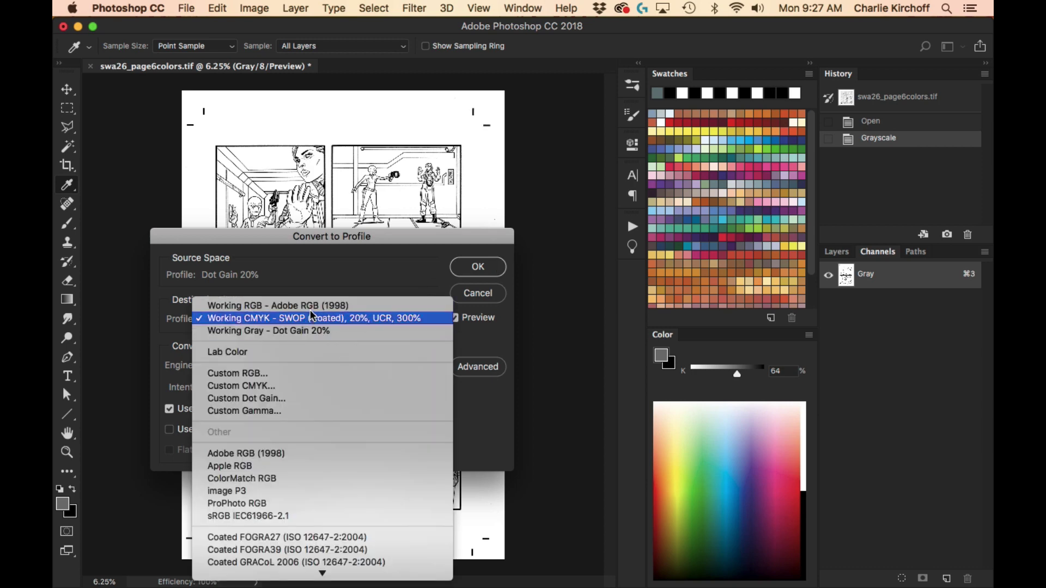
pyautogui.click(340, 308)
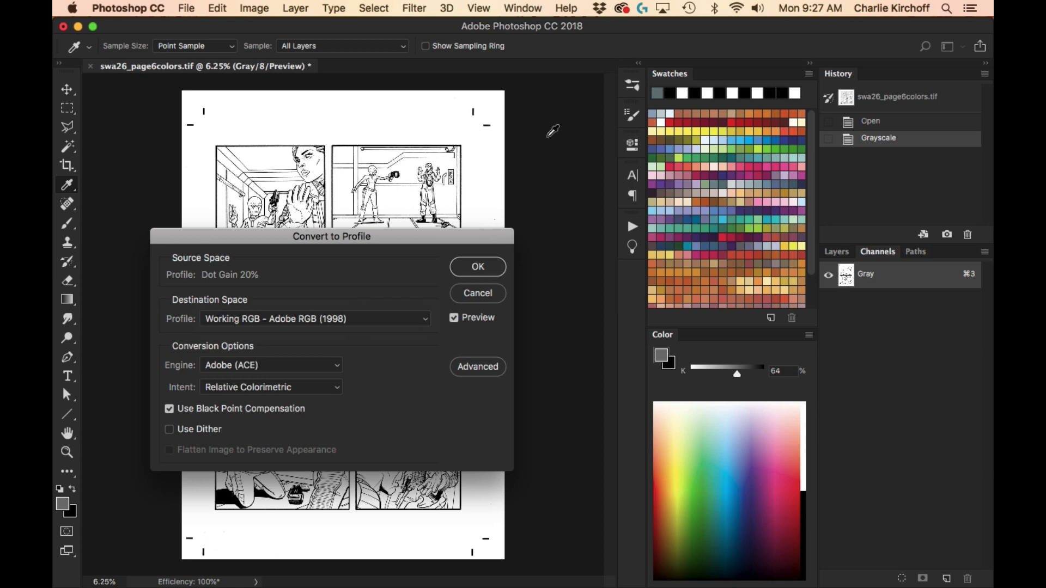
pyautogui.click(478, 266)
pyautogui.press('z')
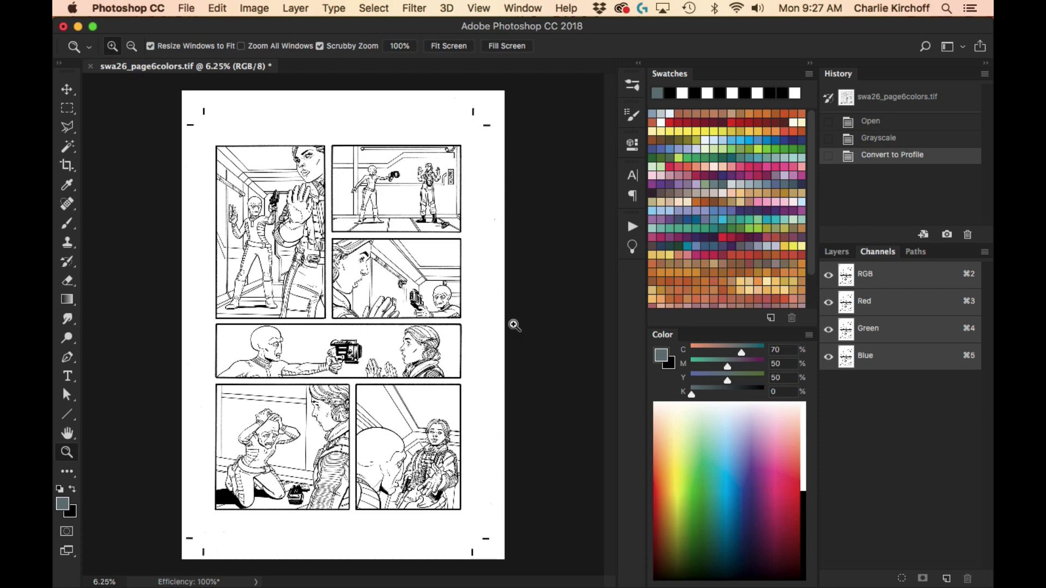
# - Set Proof Setup to Working CMYK to soft-proof the RGB page
pyautogui.click(479, 10)
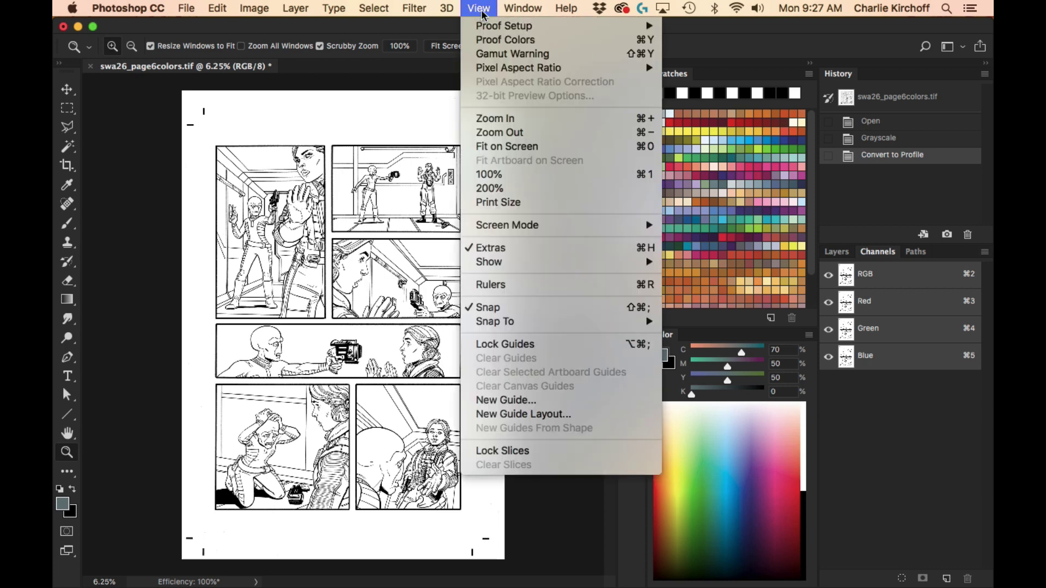
pyautogui.moveTo(481, 23)
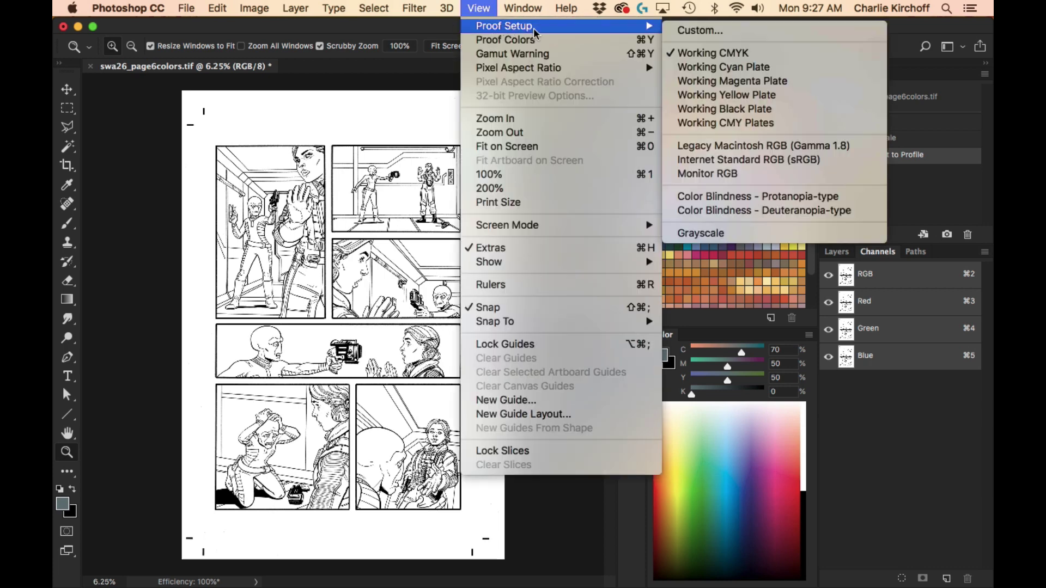
pyautogui.click(741, 54)
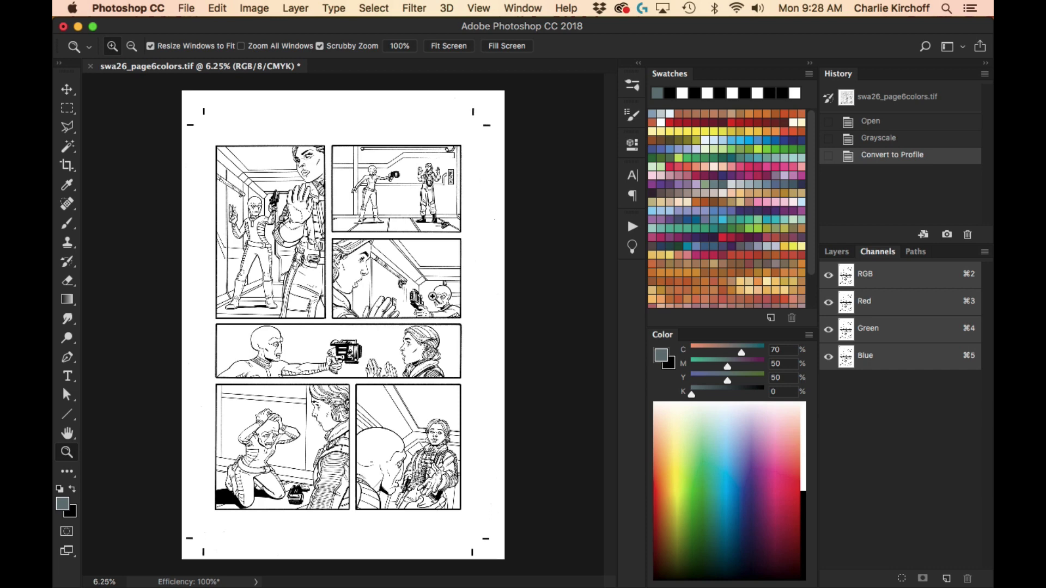
# - Convert the page to Working CMYK - SWOP (Coated), 20%, UCR, 300% with Convert to Profile
pyautogui.click(217, 7)
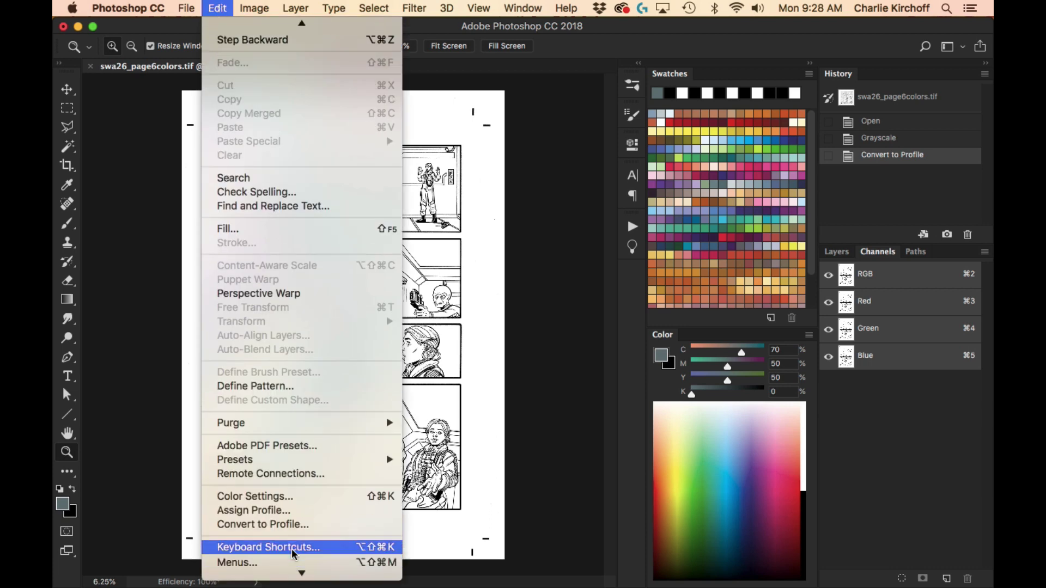
pyautogui.click(296, 525)
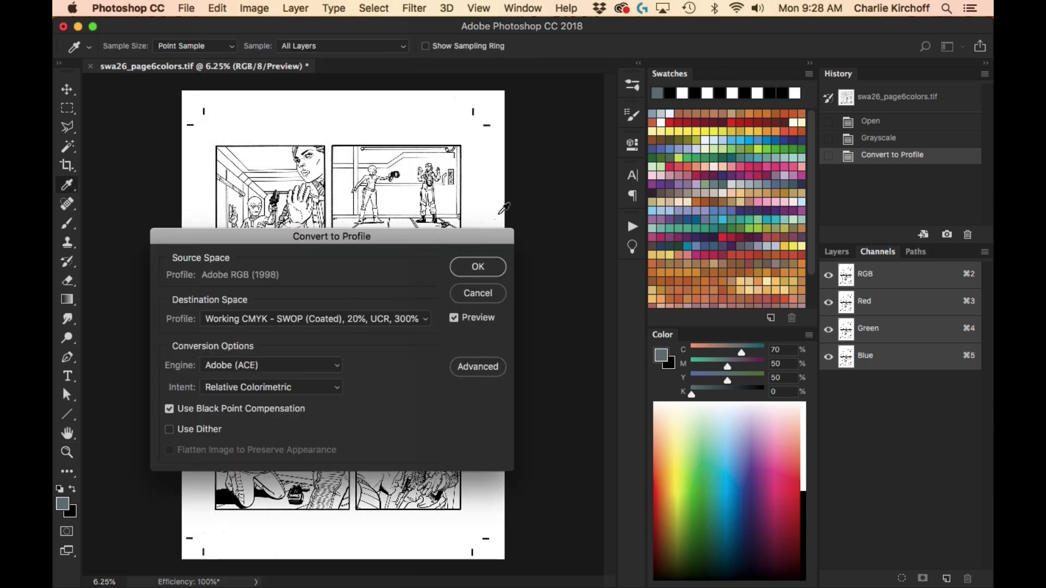
pyautogui.click(484, 268)
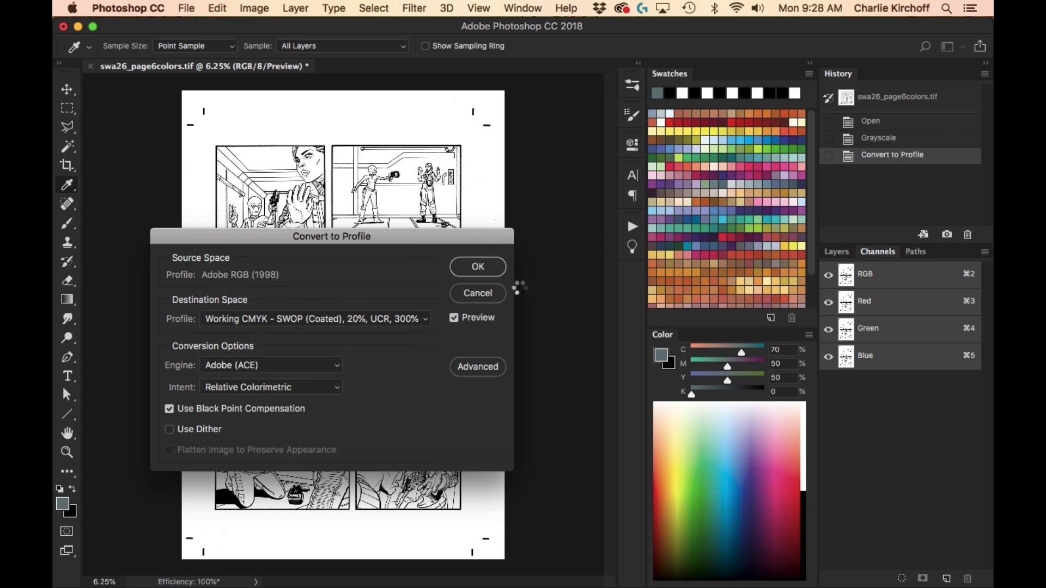
pyautogui.press('z')
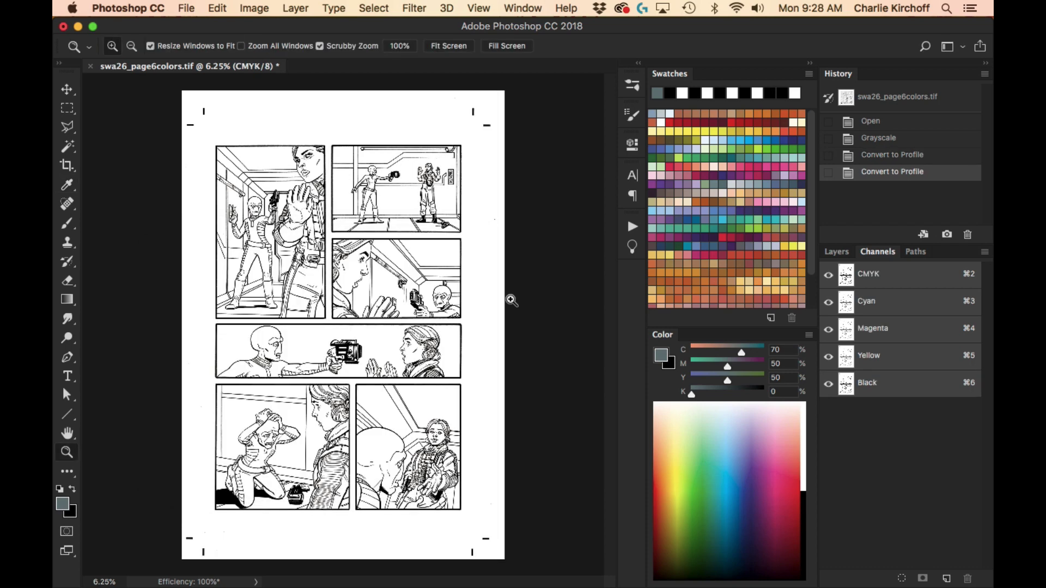